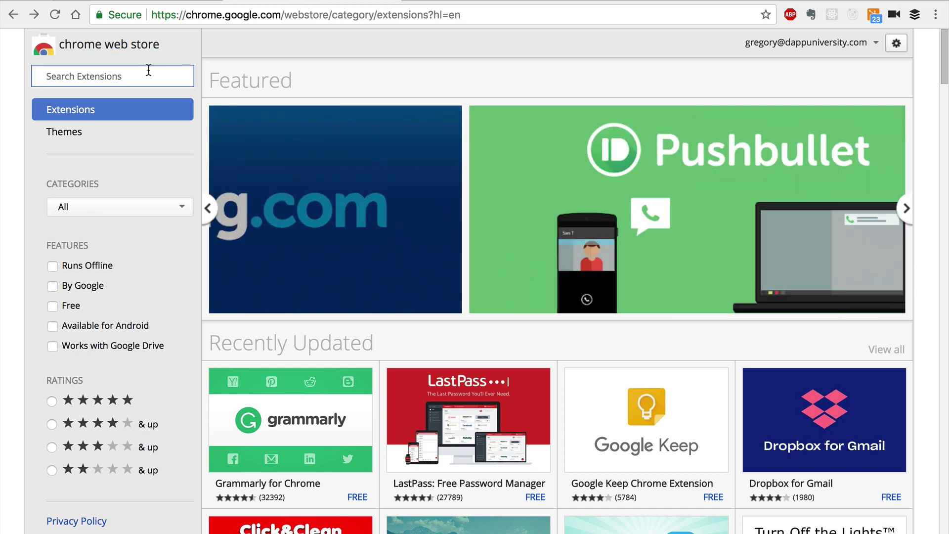
type("Metamask")
- Search the Web Store for 'Metamask' and install the official MetaMask extension in Chrome
key("Return")
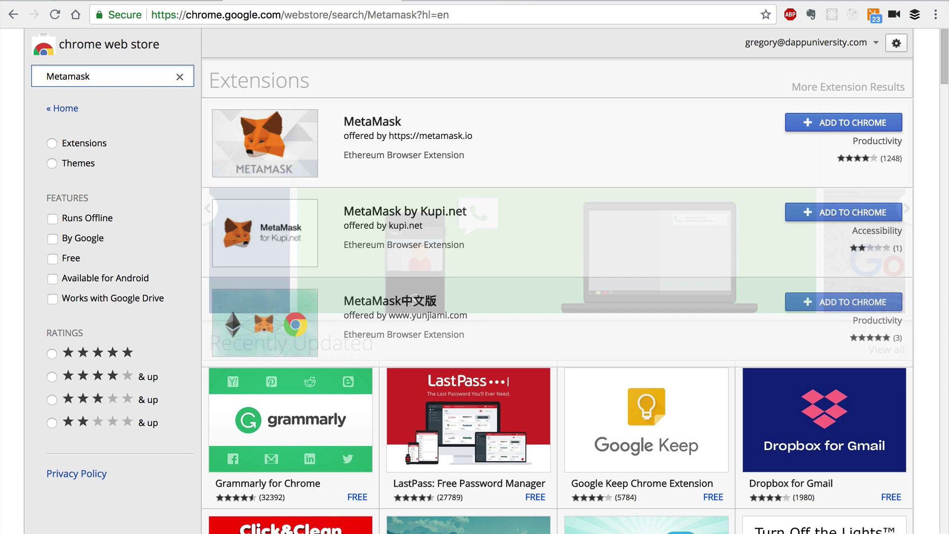
left_click(843, 122)
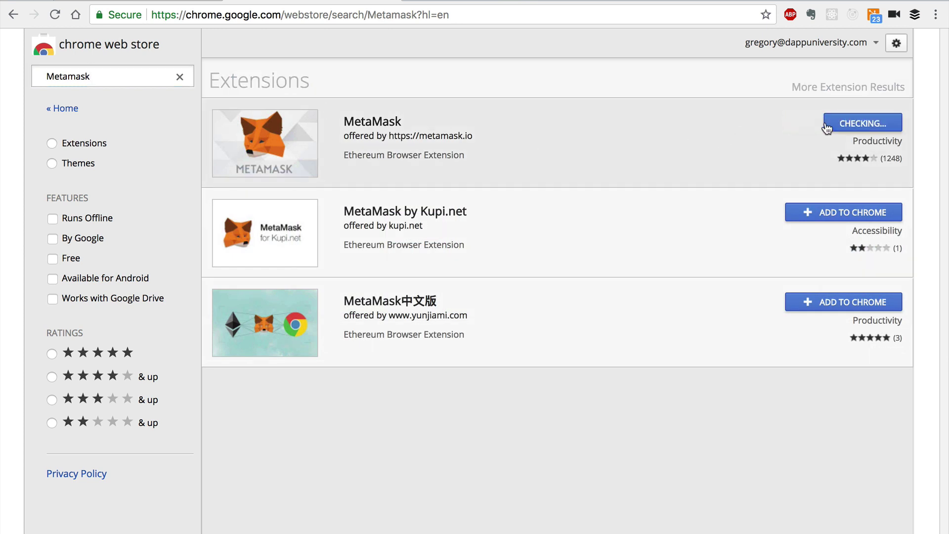
left_click(587, 161)
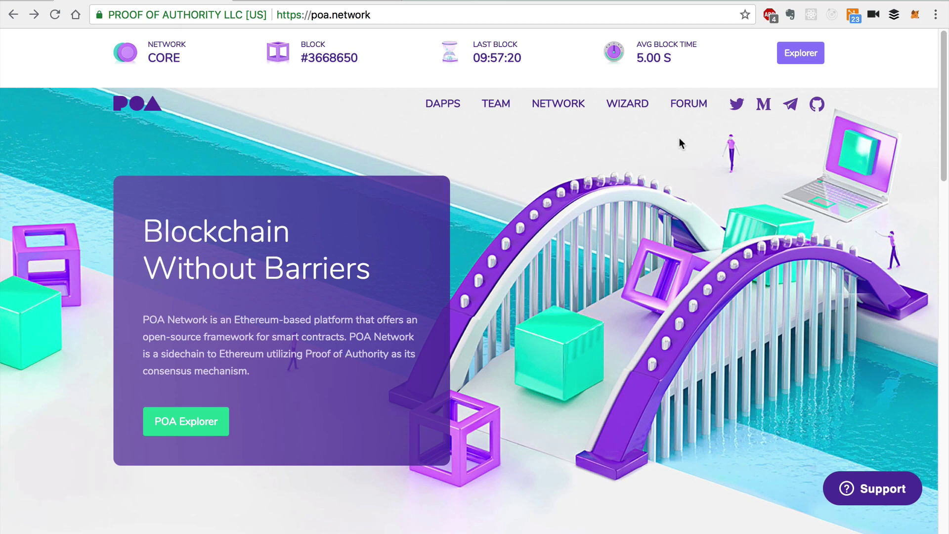
- Accept MetaMask's terms of use and phishing notice, then create a password-protected vault
left_click(915, 15)
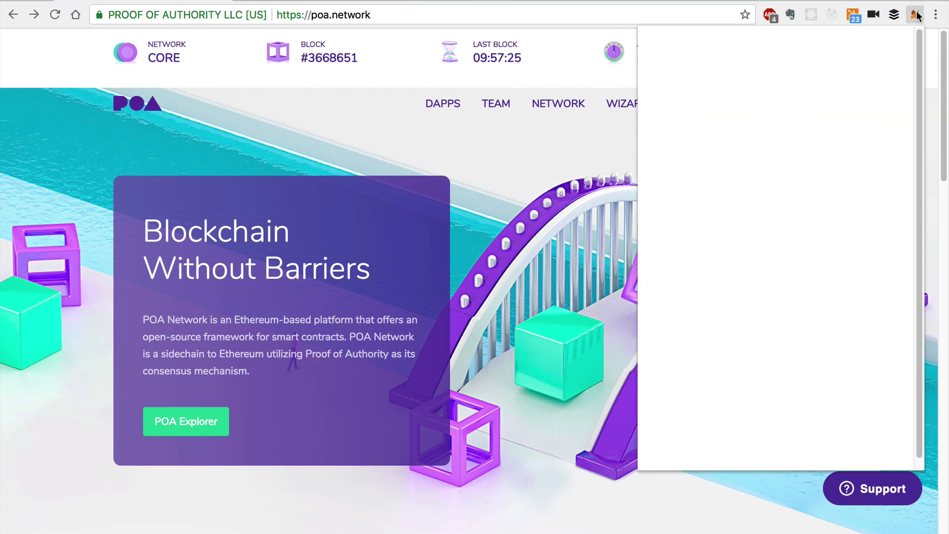
left_click_drag(905, 134, 909, 349)
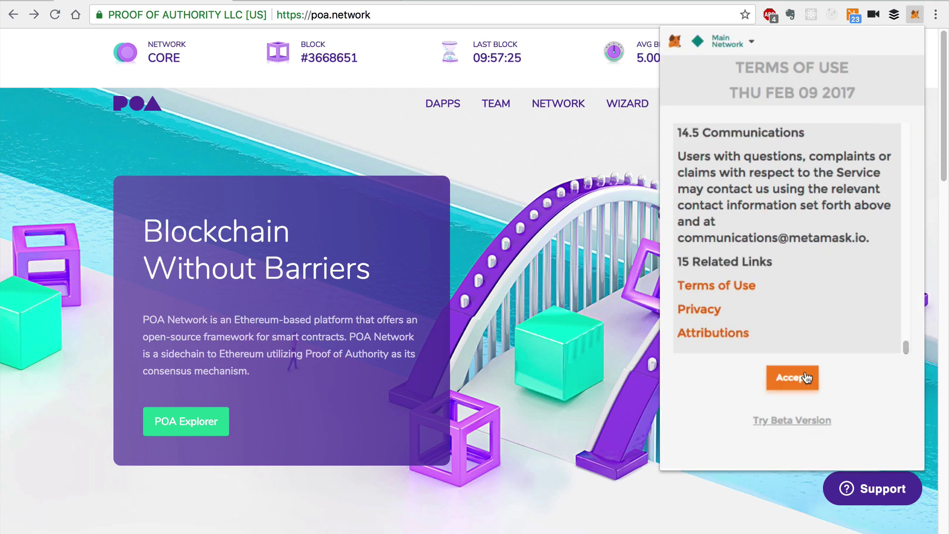
left_click(792, 378)
left_click_drag(908, 222, 908, 318)
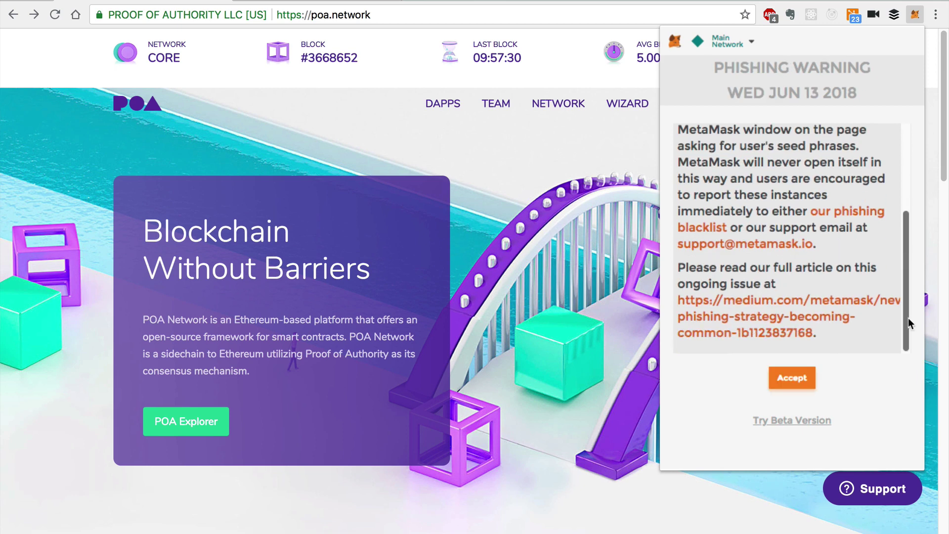
left_click(788, 383)
type("••")
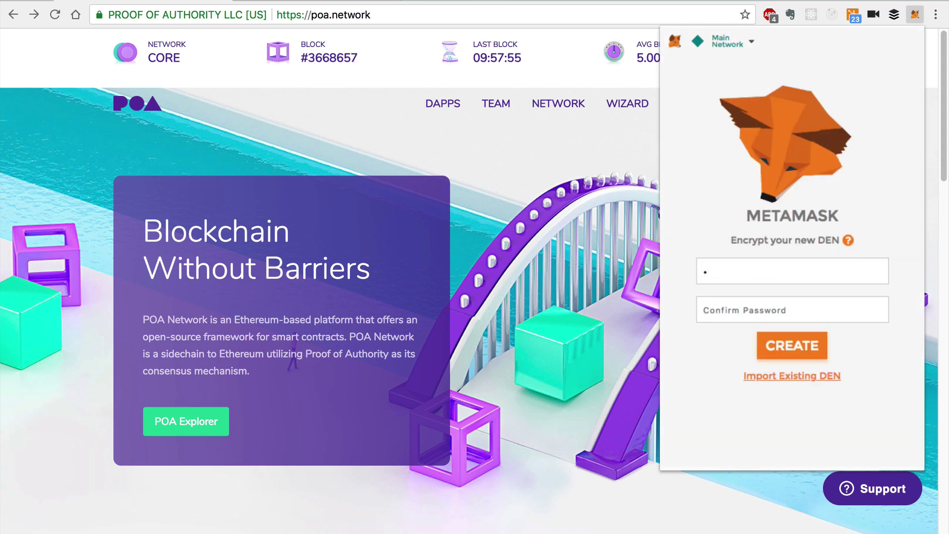
type("••••••")
key("Tab")
type("••••••••")
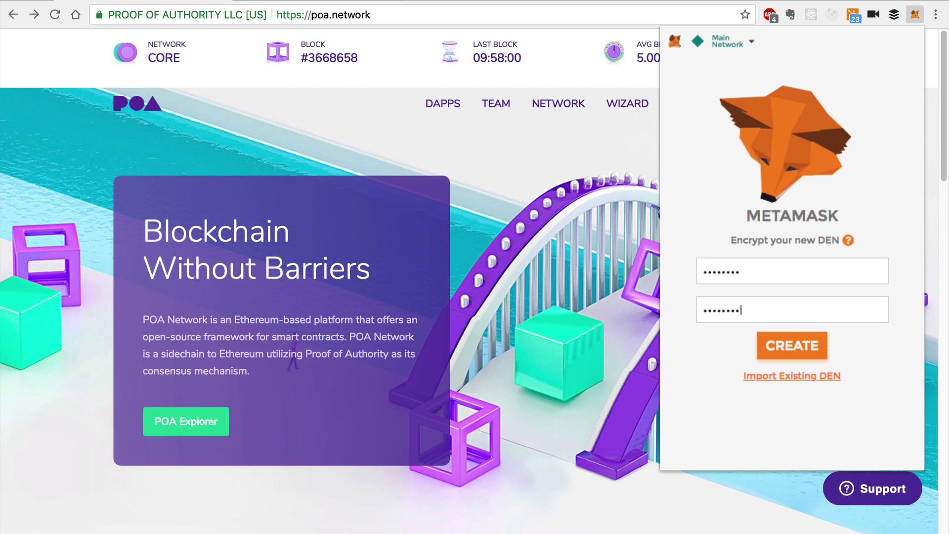
key("Return")
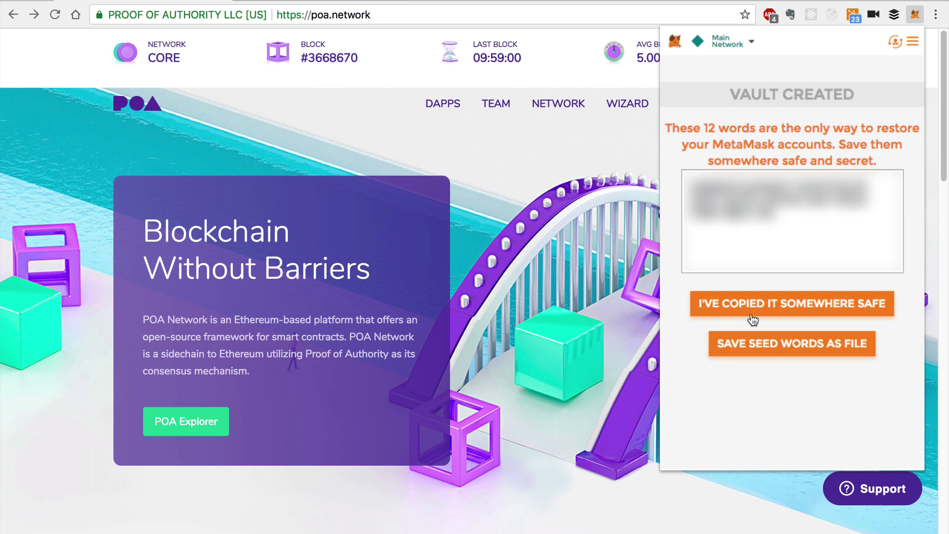
left_click(788, 306)
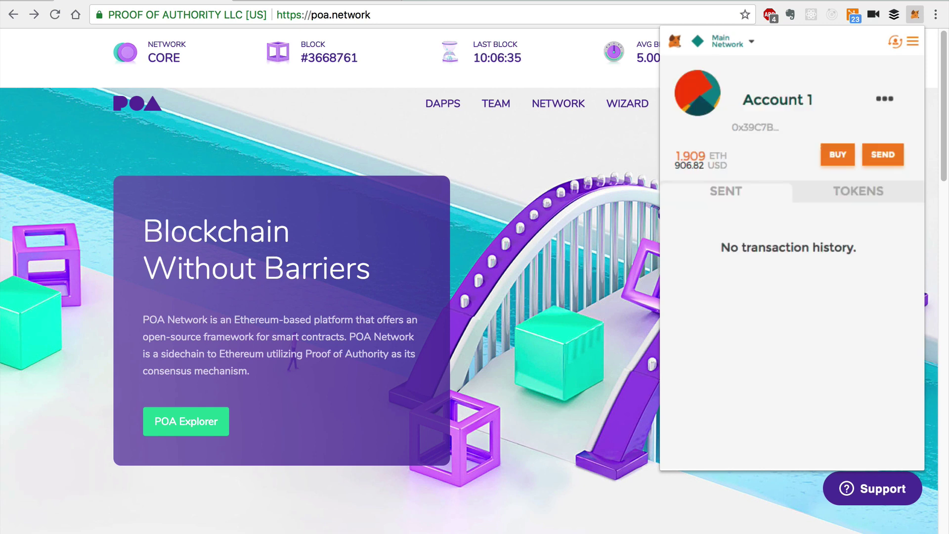
left_click(733, 41)
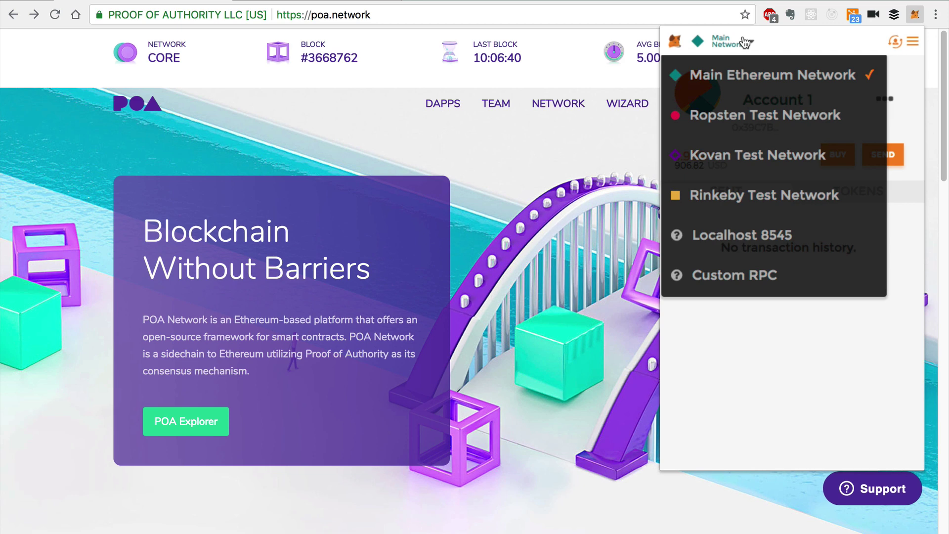
left_click(734, 275)
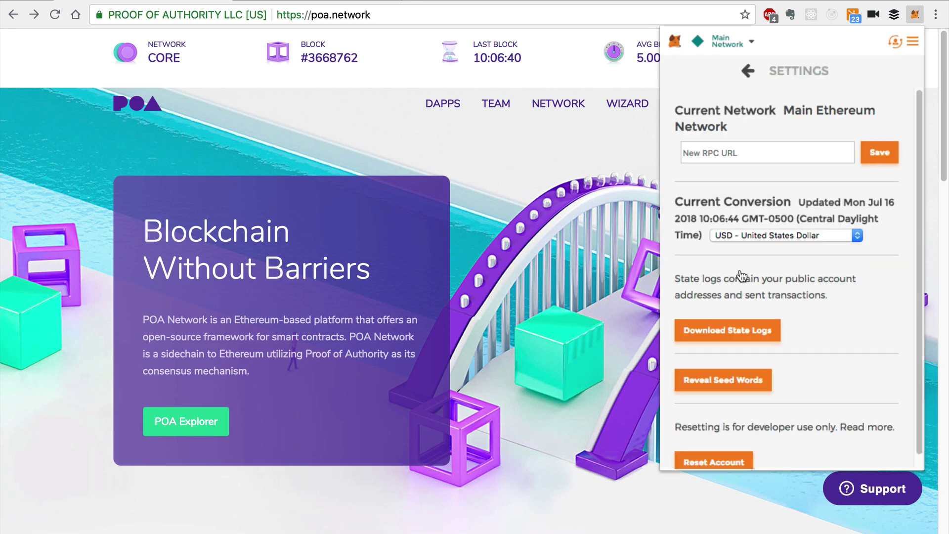
left_click(741, 153)
type("https://poa.infura.io")
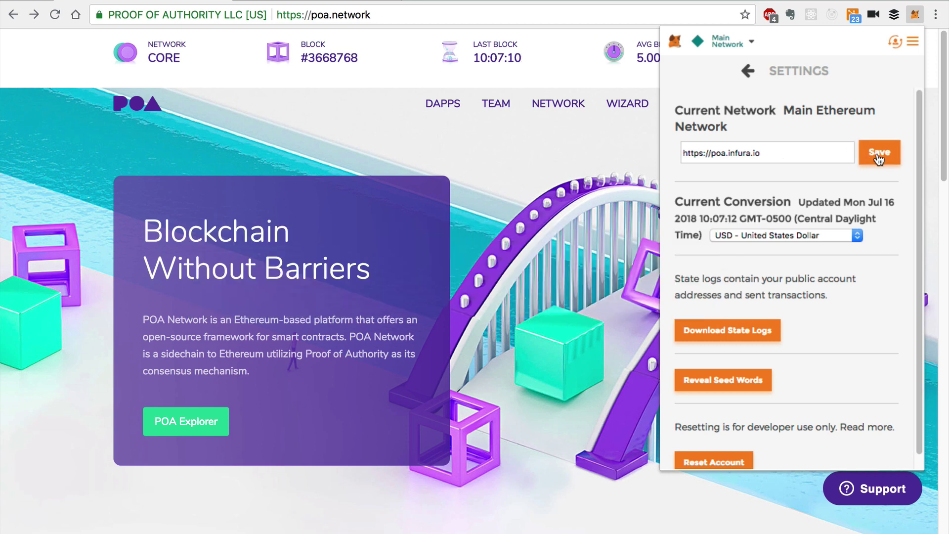
left_click(879, 153)
left_click(748, 71)
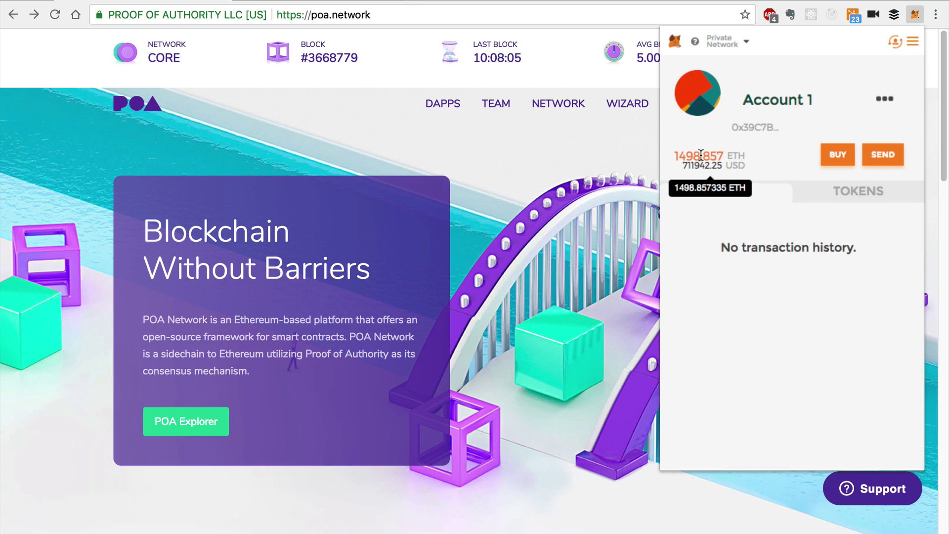
left_click_drag(675, 151, 761, 156)
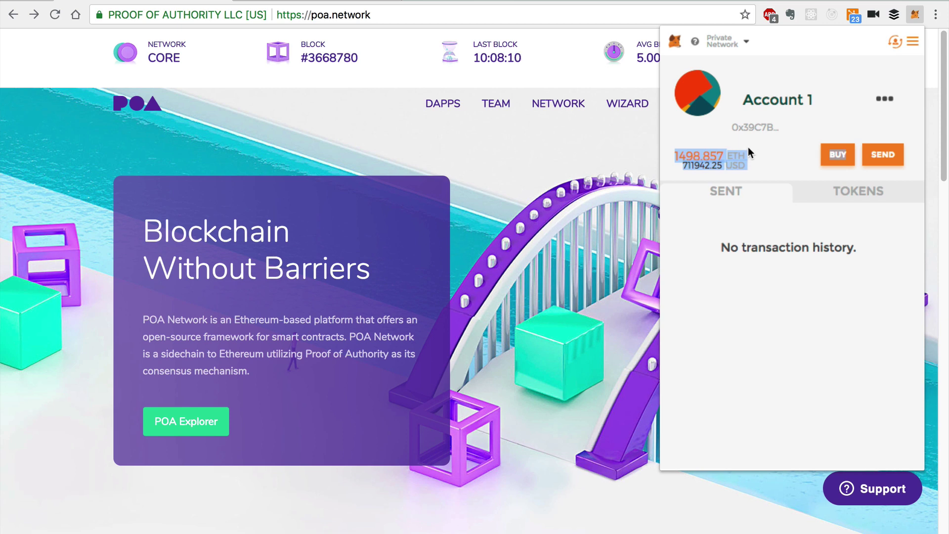
left_click(751, 152)
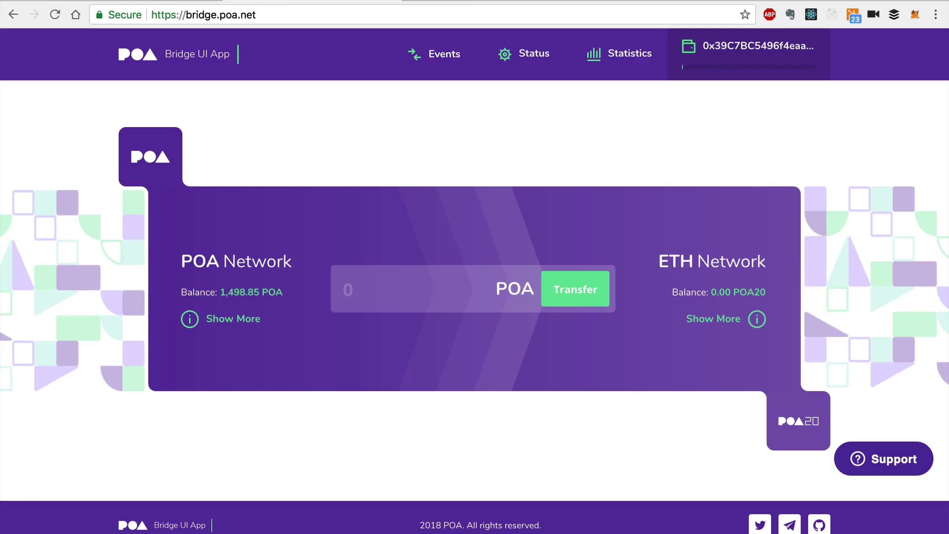
type("700")
- Transfer 700 POA from POA Network to POA20 on ETH Network and confirm
left_click(575, 289)
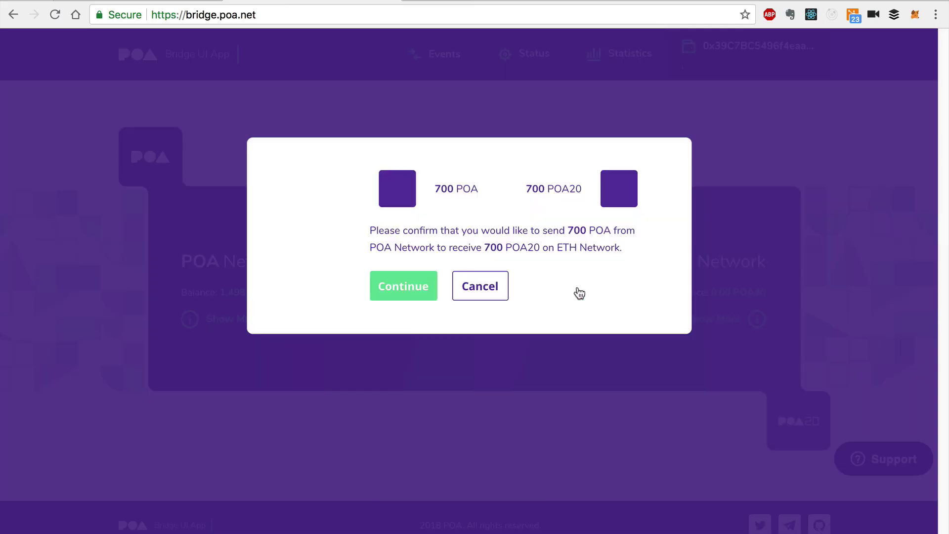
left_click(399, 288)
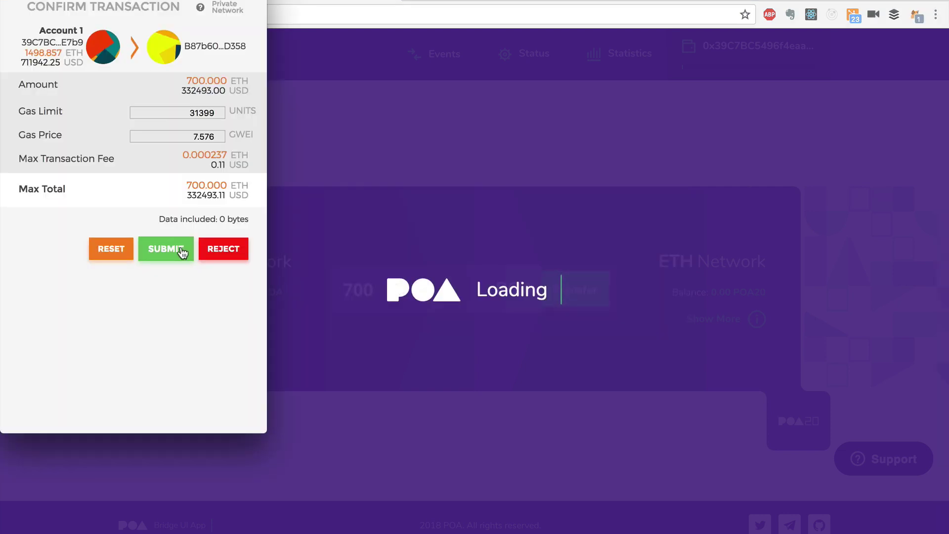